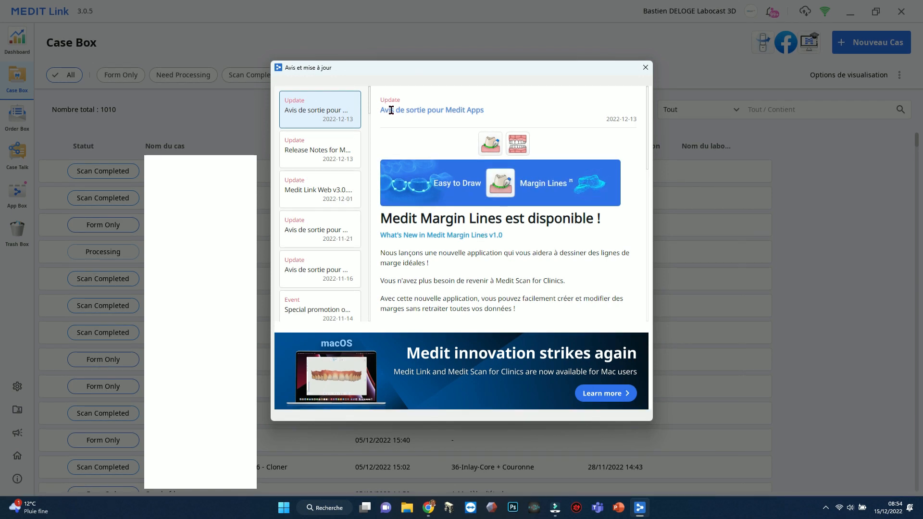
- Read the release notice about the Medit Margin Lines app through to its key features and close the notice
left_click_drag(381, 216, 601, 218)
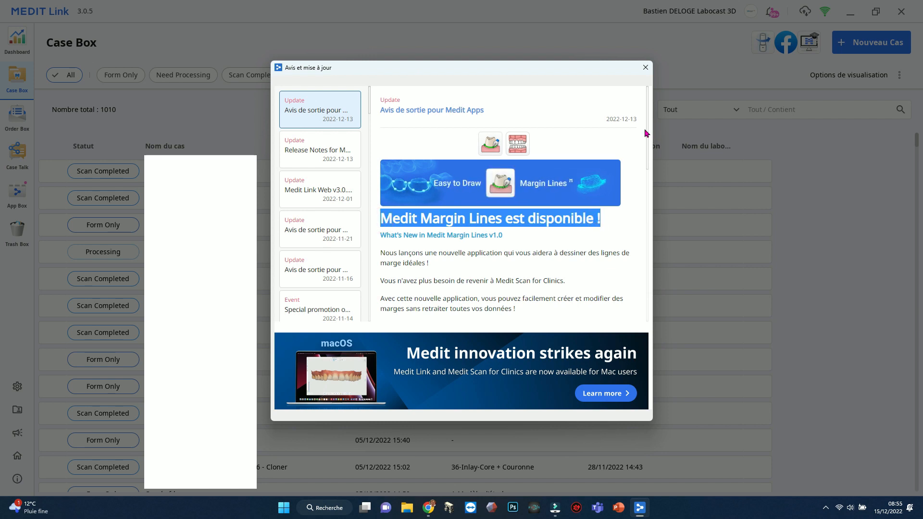
left_click_drag(648, 133, 648, 180)
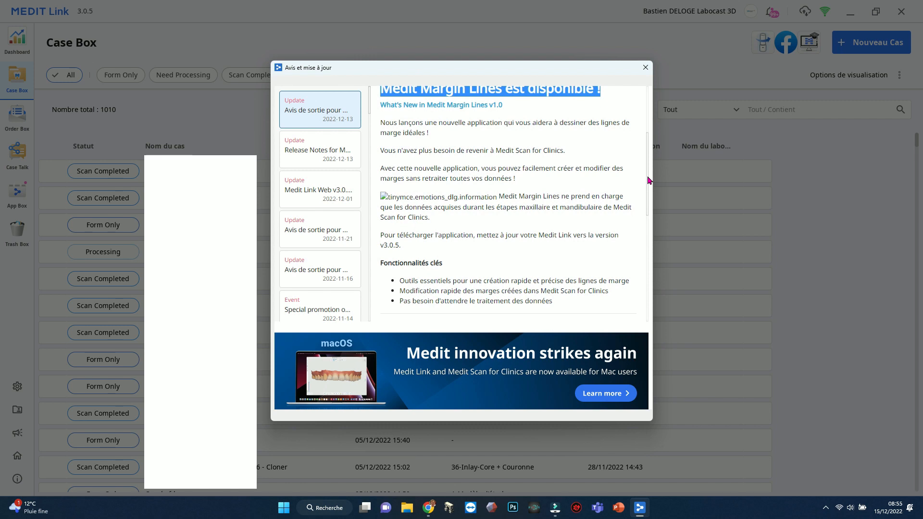
mouse_move(648, 180)
left_mouse_down()
mouse_move(648, 196)
mouse_move(648, 181)
left_mouse_up()
left_click(645, 67)
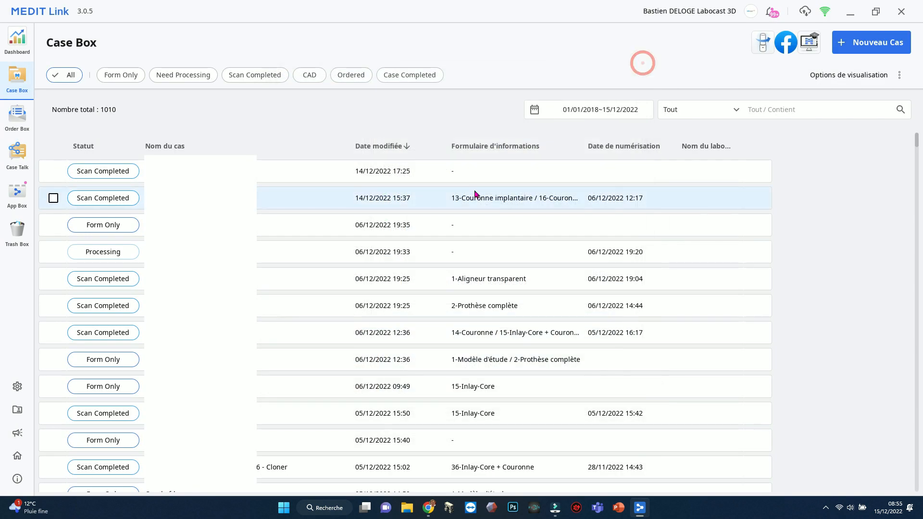
- Install the Medit Margin Lines app from the App Box, accepting the licence terms and keeping the default installation folder
left_click(16, 202)
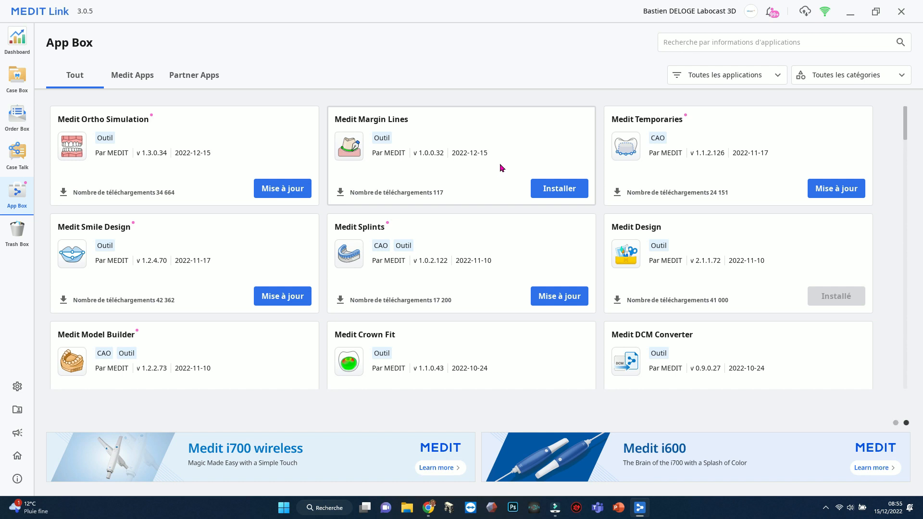
left_click(554, 190)
left_click(532, 273)
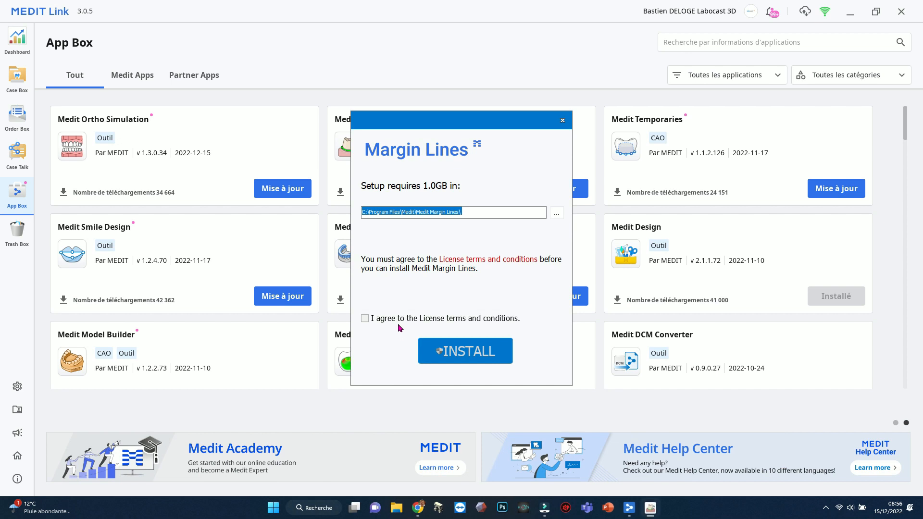
left_click(364, 318)
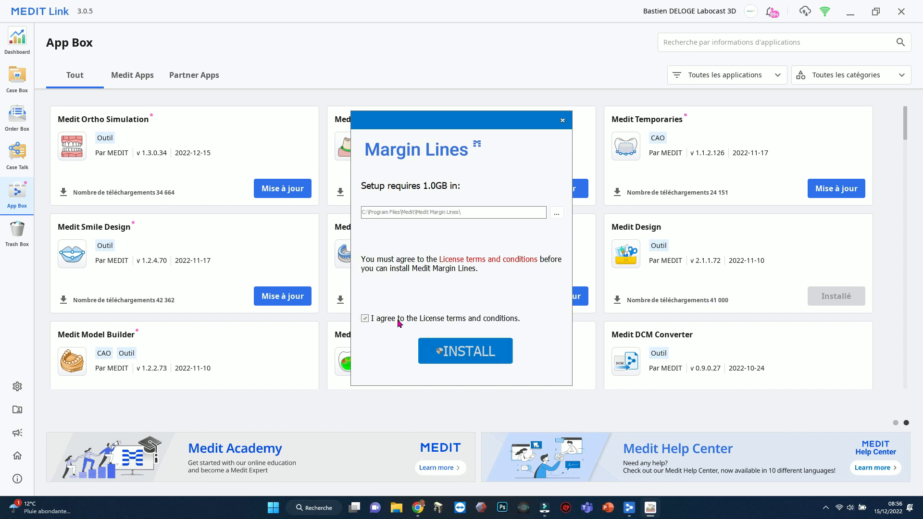
left_click(458, 353)
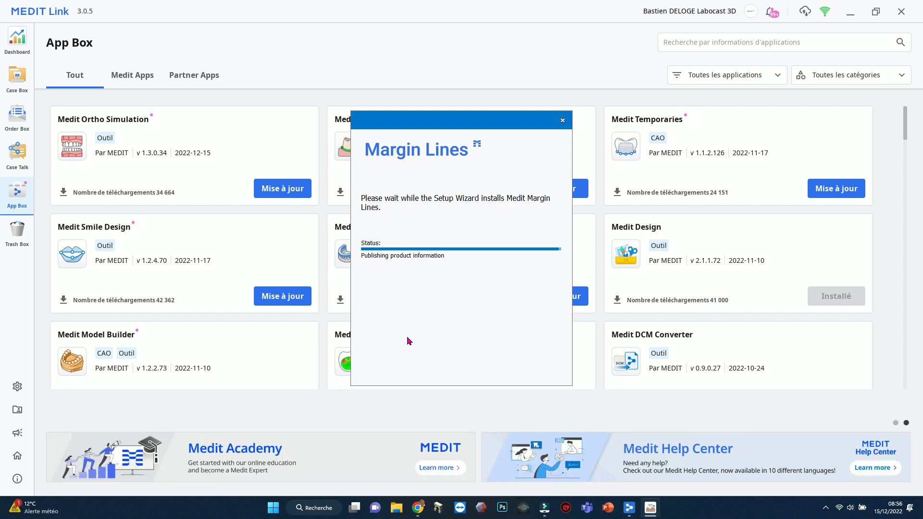
left_click(536, 368)
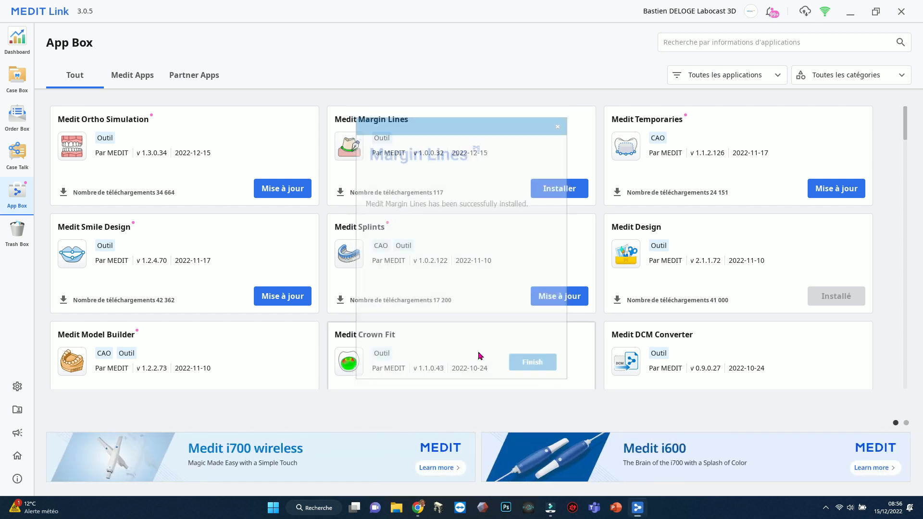
- Open the 36-Inlay-Core + Couronne case from the Case Box and view the mandible from above with the maxilla hidden
left_click(18, 75)
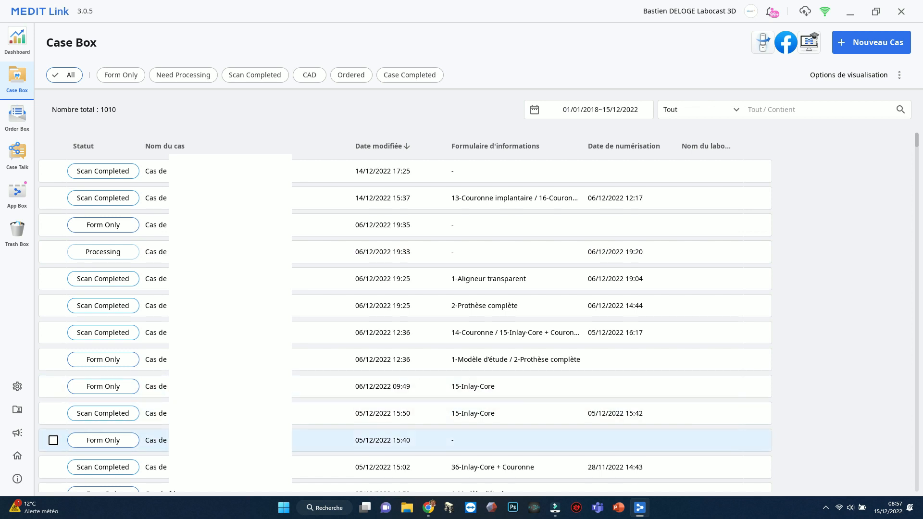
left_click(250, 466)
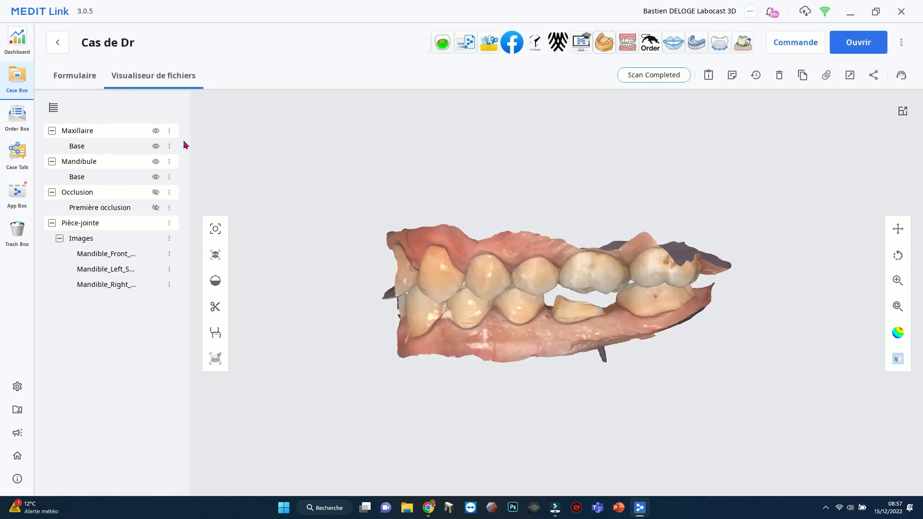
left_click(155, 131)
right_click_drag(520, 201, 551, 388)
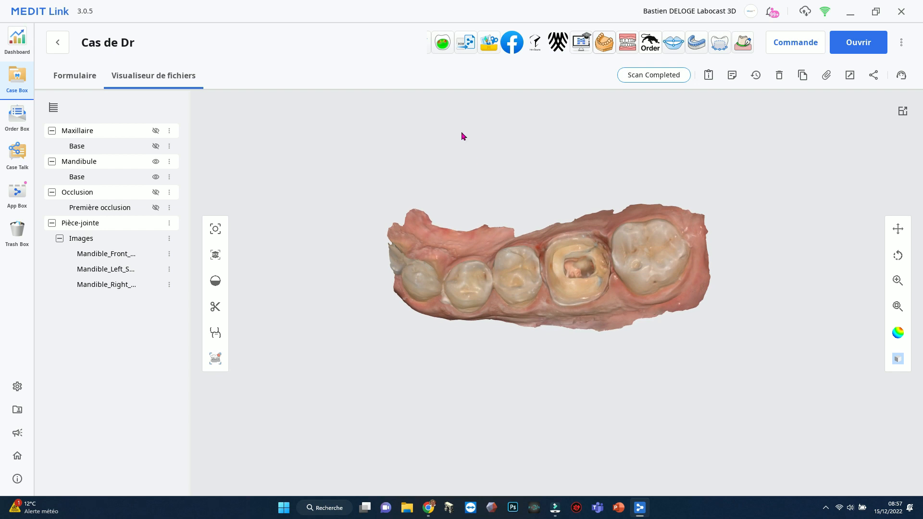
- Launch Medit Margin Lines on the open case and continue past its welcome dialog to the workspace
left_click(744, 44)
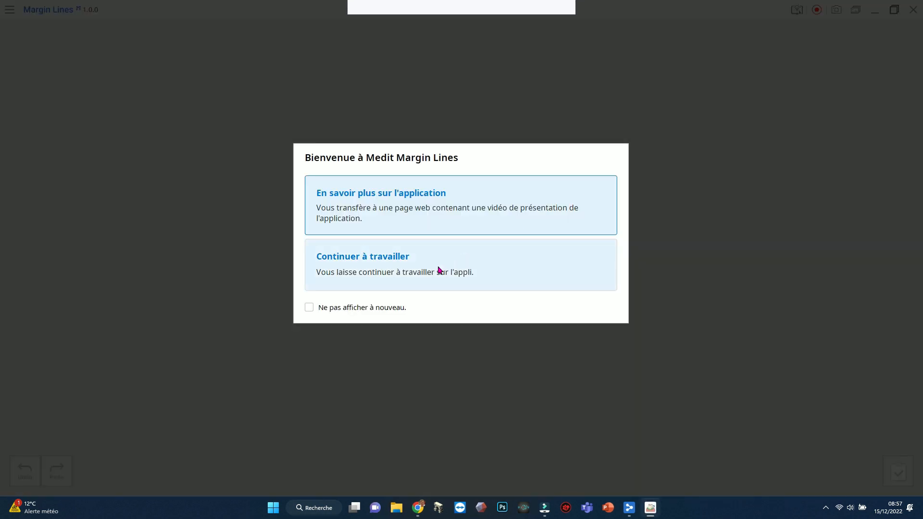
left_click(438, 270)
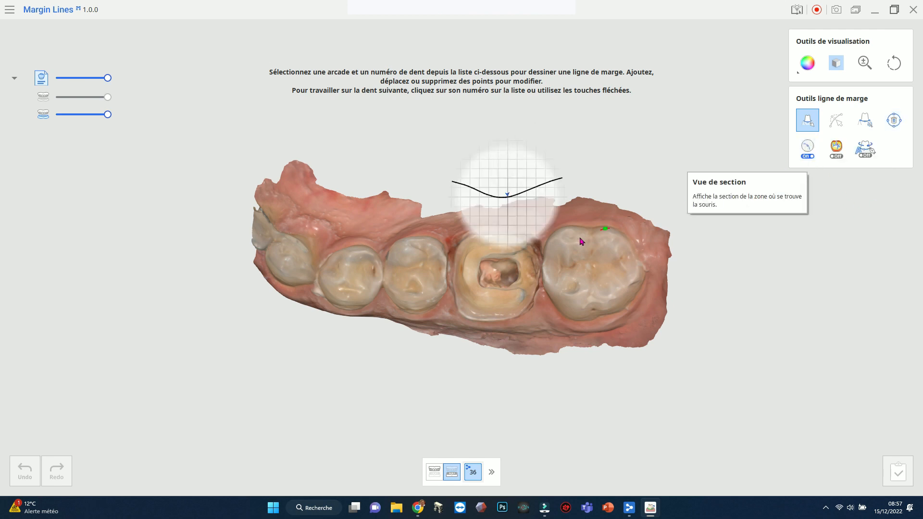
- Toggle the section view off and on, and examine the mandible briefly in the curvature colour map display
left_click(807, 151)
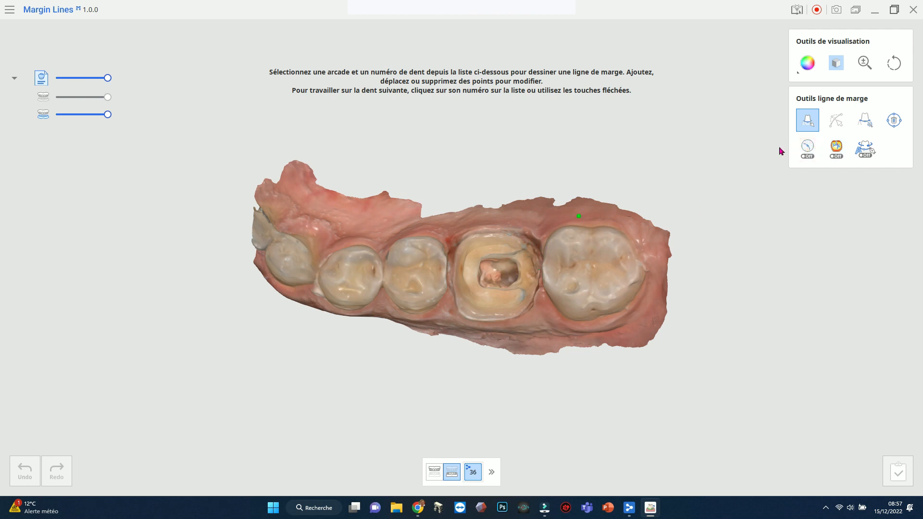
left_click(806, 150)
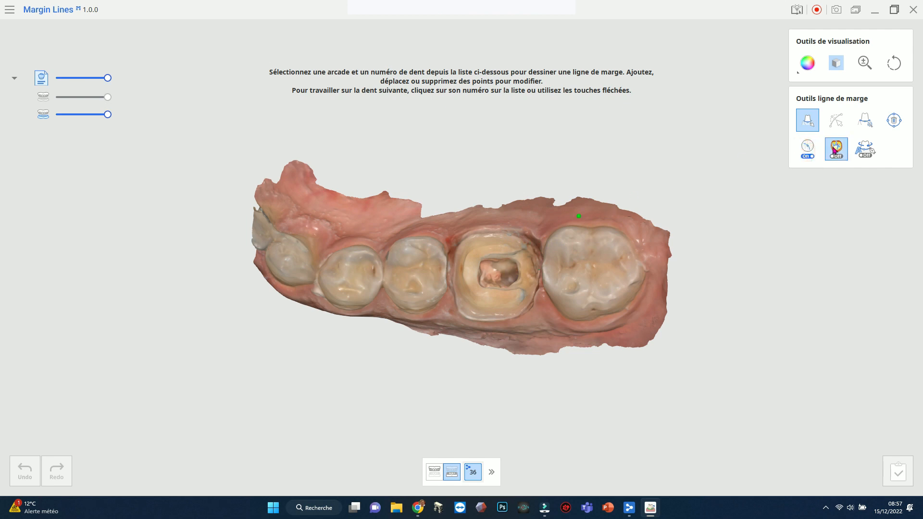
left_click(835, 150)
right_click_drag(528, 309, 482, 325)
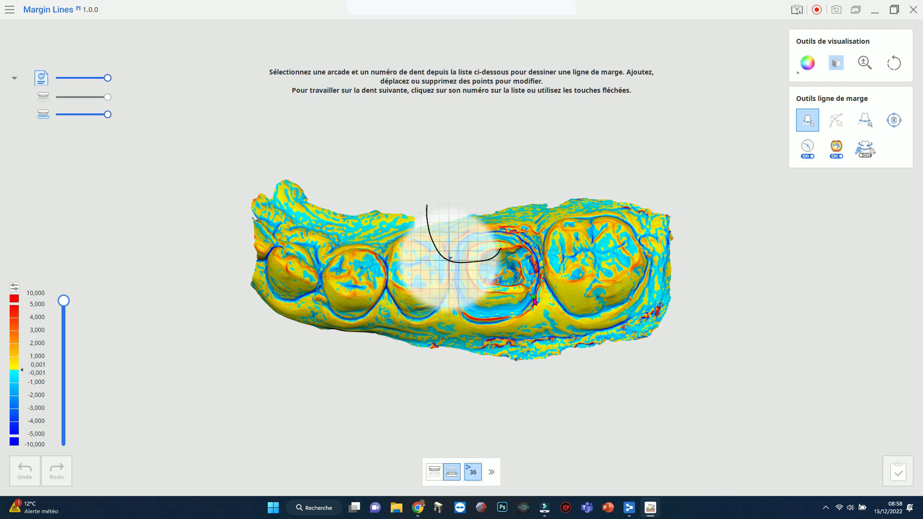
left_click(837, 149)
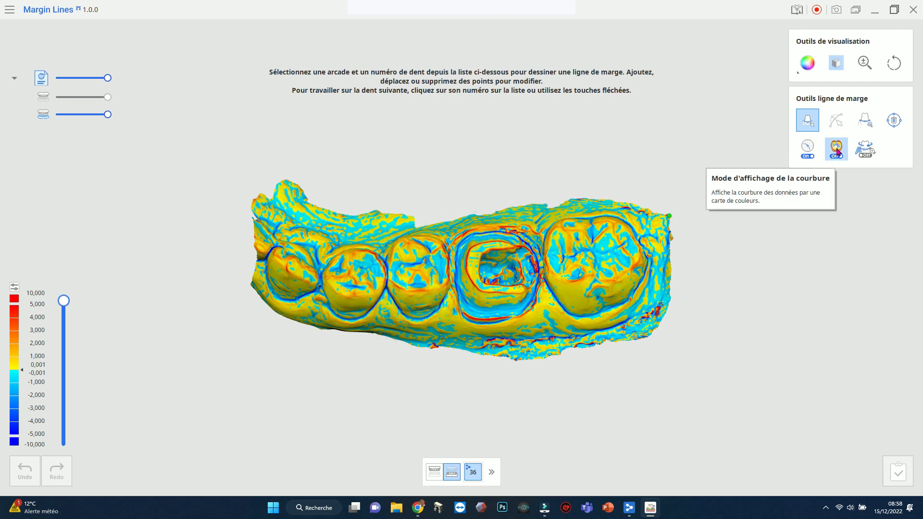
- Try drawing tooth 36's margin line point by point with automatic model rotation enabled, and delete the drawn points
left_click(871, 153)
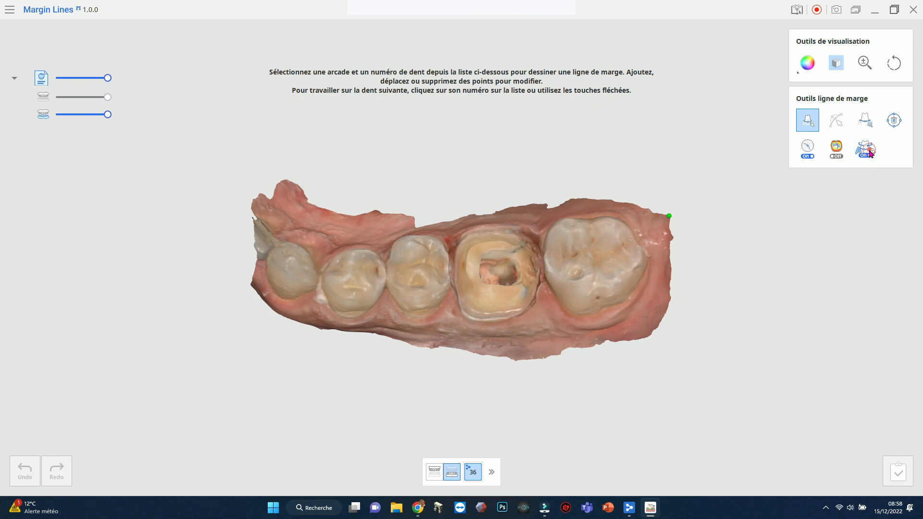
left_click(498, 315)
left_click(471, 310)
right_click_drag(468, 311, 459, 279)
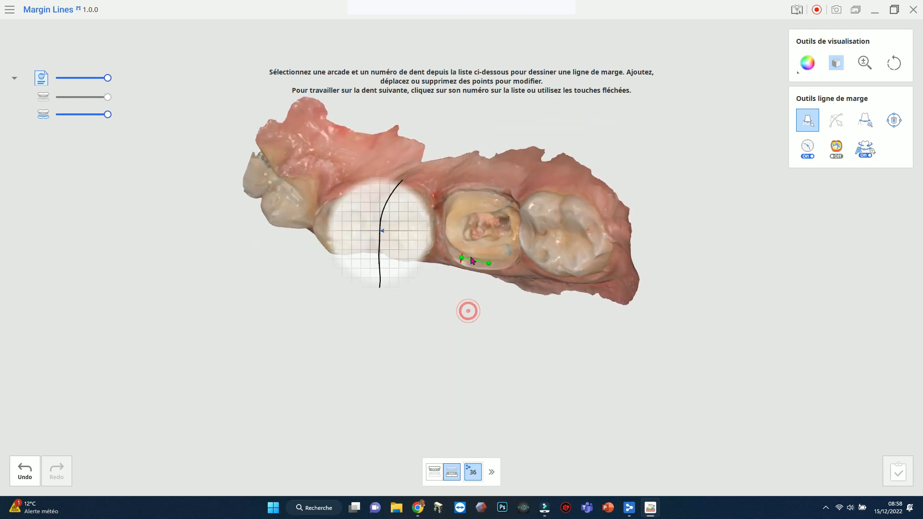
left_click(441, 229)
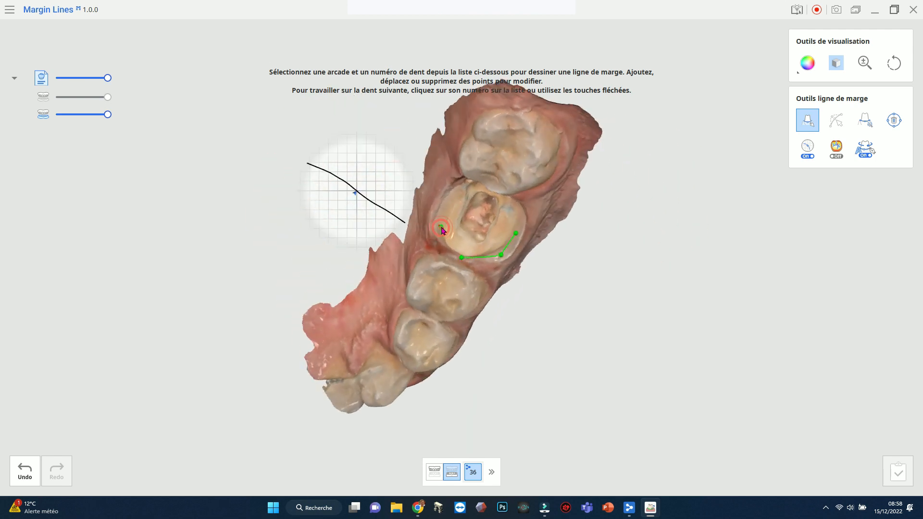
left_click(437, 245)
left_click_drag(441, 249, 437, 247)
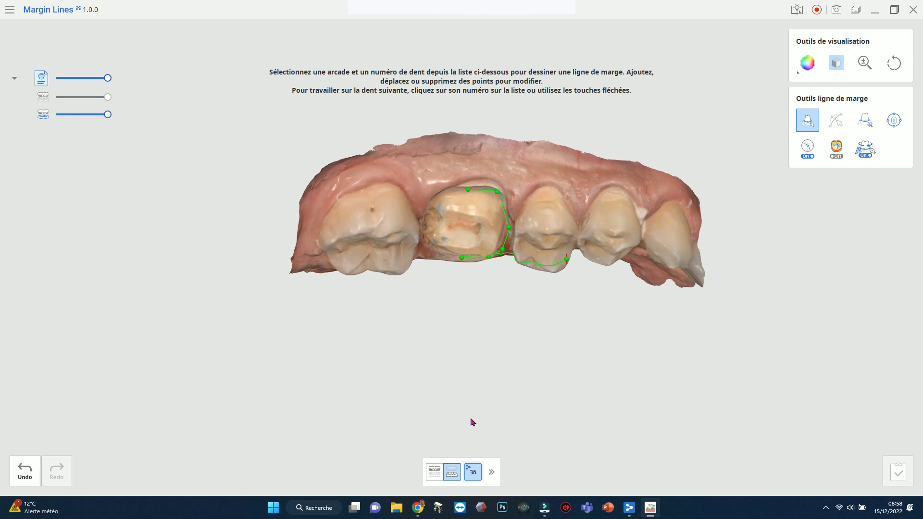
left_click(892, 121)
- Display the mandible model in a plain single colour without its scanned texture, seen from above
right_click_drag(585, 340, 534, 264)
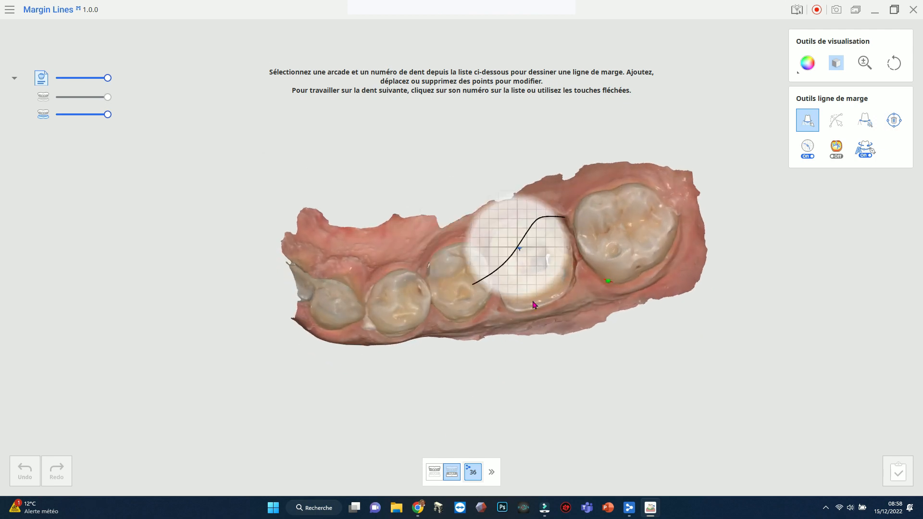
left_click(806, 65)
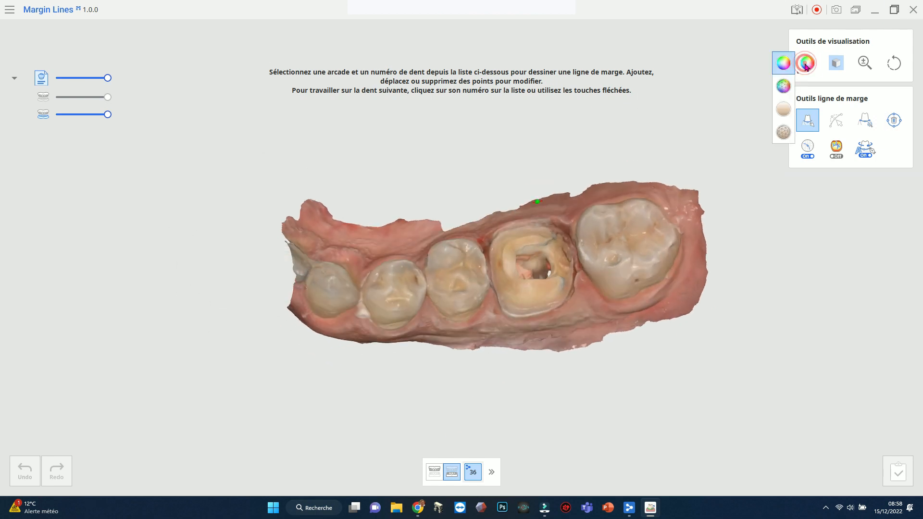
left_click(784, 110)
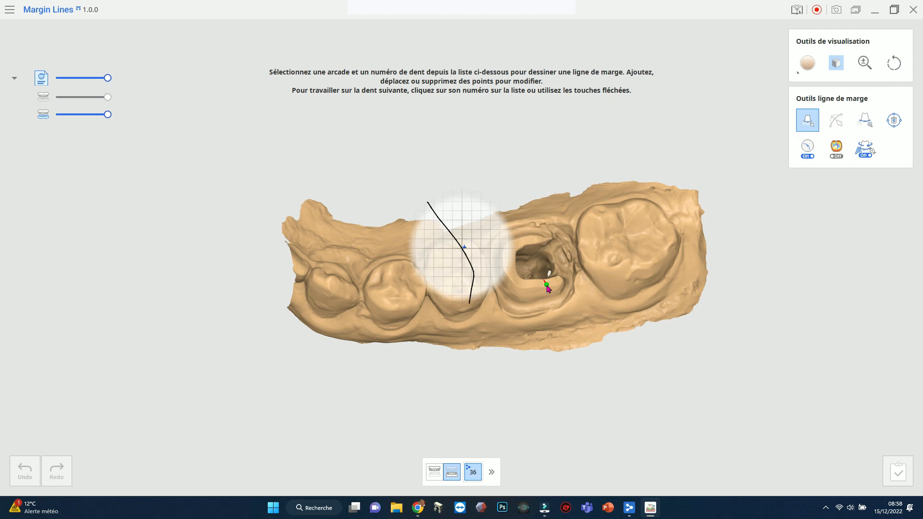
- Place the first manual margin points on the outer edge of tooth 36's preparation and turn off automatic model rotation
scroll(546, 287, "up", 5)
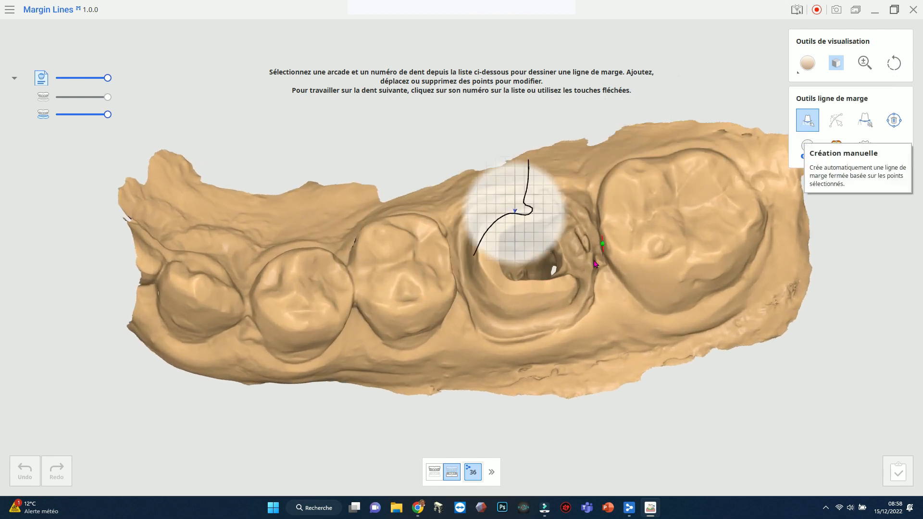
left_click(578, 313)
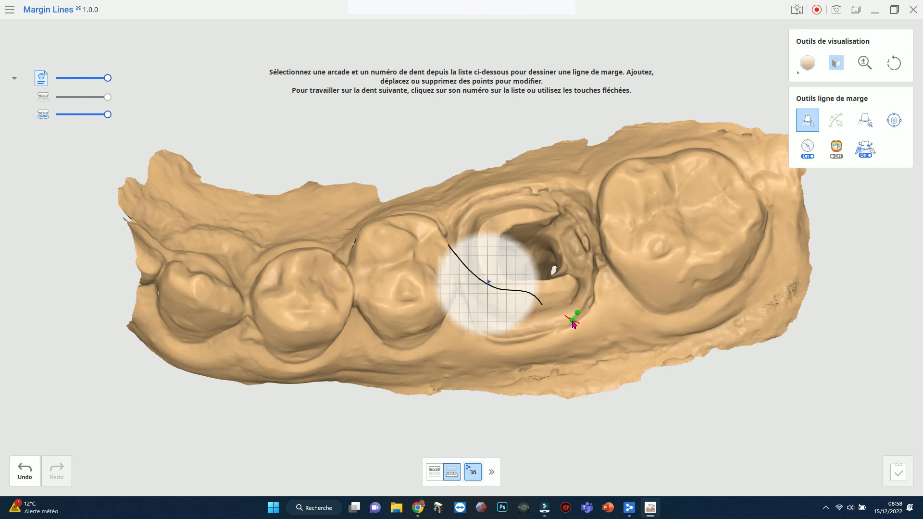
left_click(571, 320)
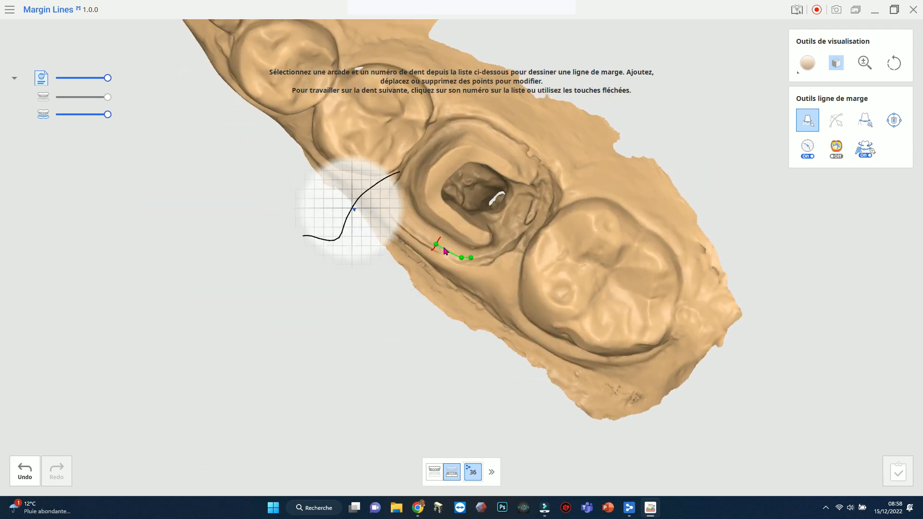
left_click(865, 149)
- Continue placing margin points around the outer edge of tooth 36's preparation and close the line at its first point
right_click_drag(473, 307, 485, 281)
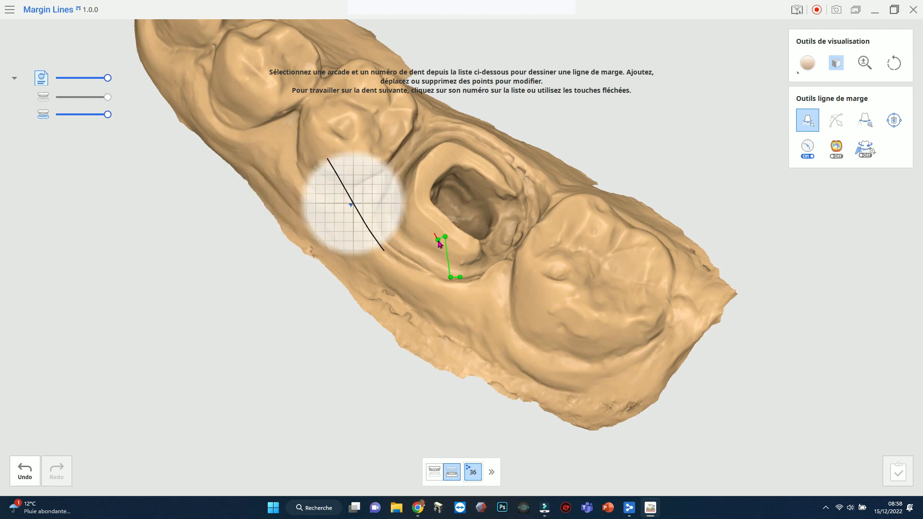
left_click(420, 258)
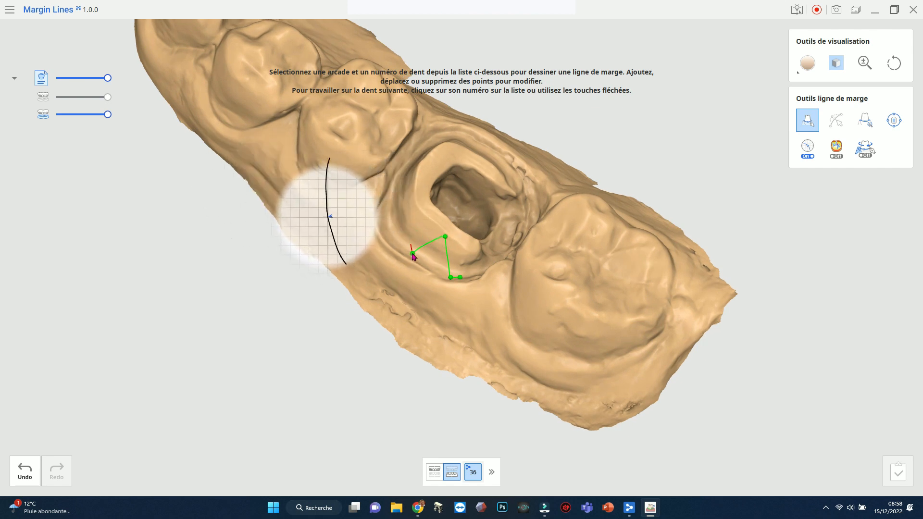
right_click_drag(386, 233, 266, 249)
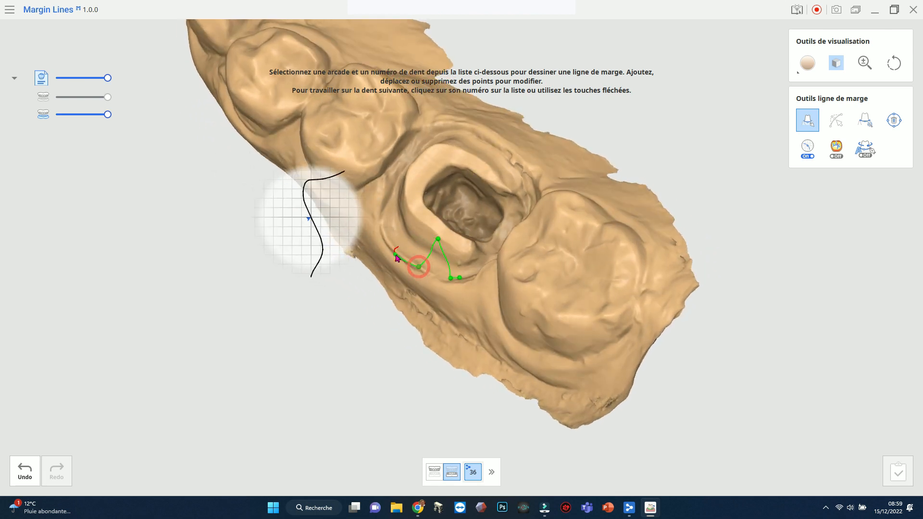
left_click(394, 250)
left_click(383, 232)
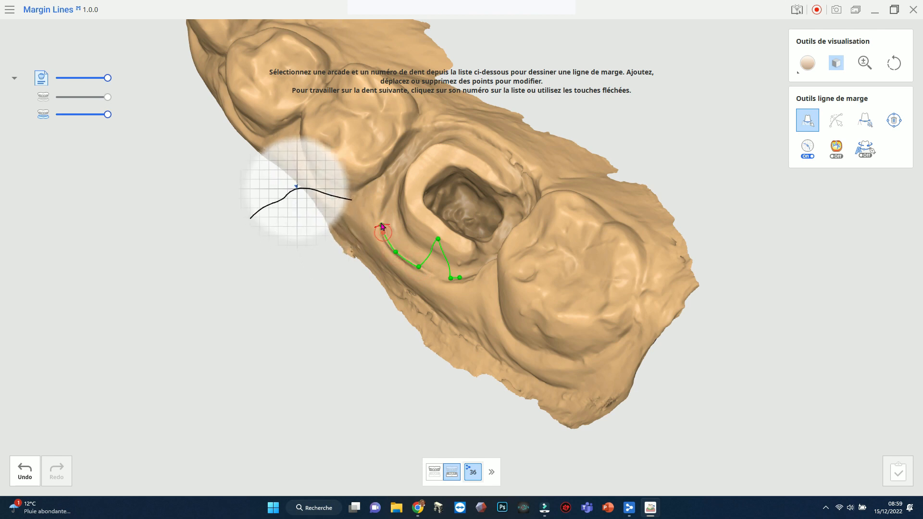
left_click(383, 214)
left_click(389, 198)
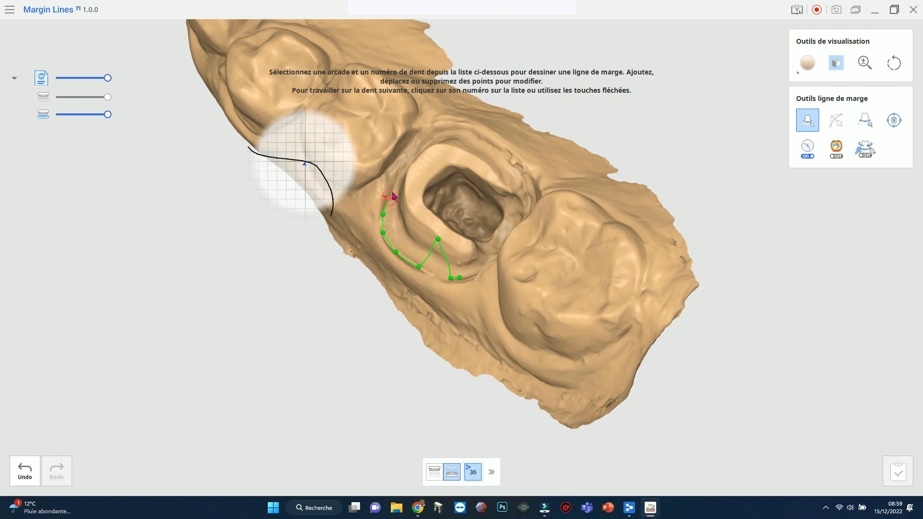
left_click(395, 183)
left_click(400, 172)
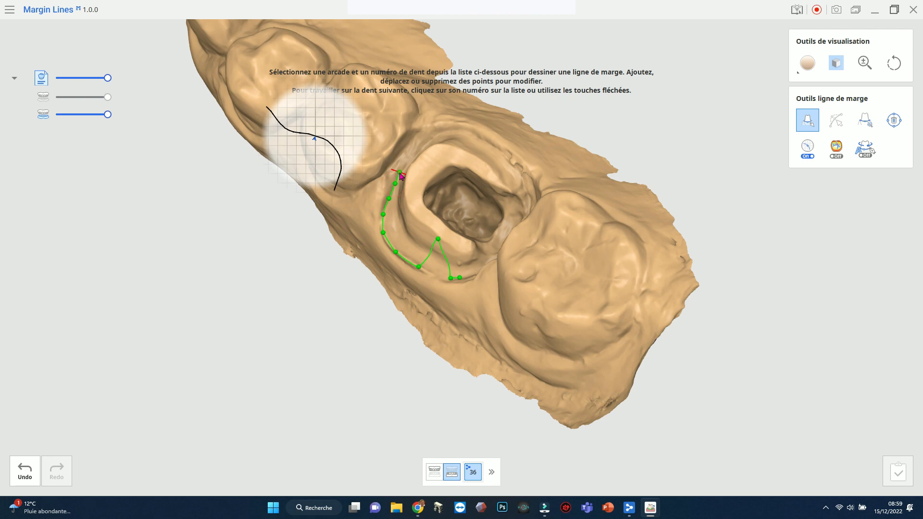
left_click(411, 160)
left_click(428, 141)
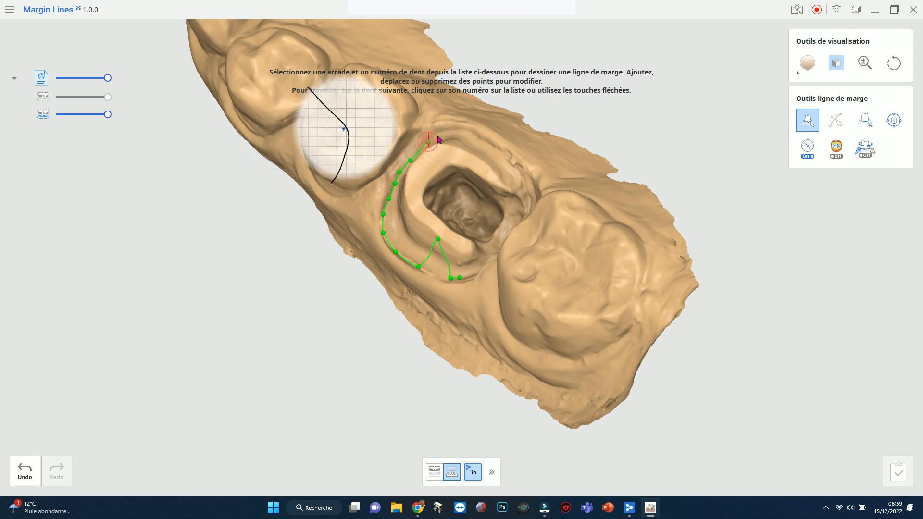
left_click(472, 134)
left_click(495, 147)
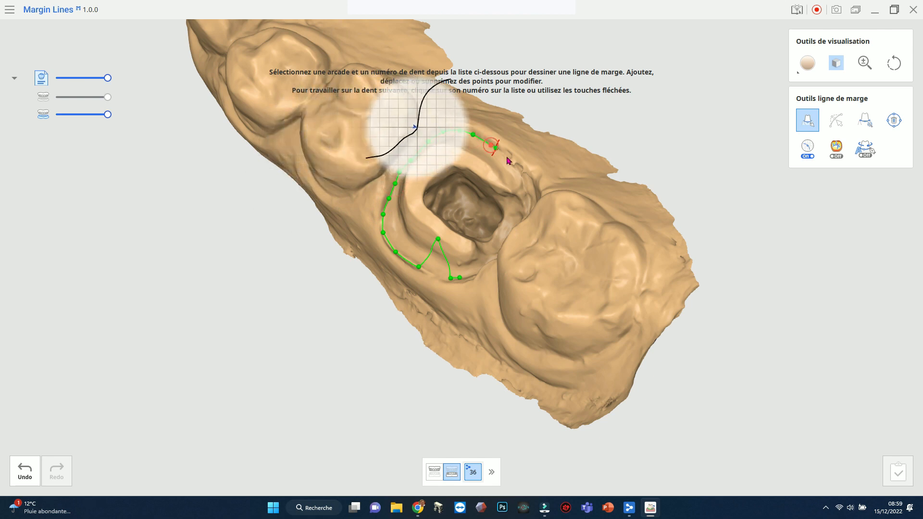
left_click(508, 159)
left_click(522, 174)
left_click(531, 205)
right_click_drag(531, 204, 570, 226)
mouse_move(518, 163)
left_mouse_down()
mouse_move(531, 181)
mouse_move(524, 250)
mouse_move(490, 273)
mouse_move(458, 278)
left_mouse_up()
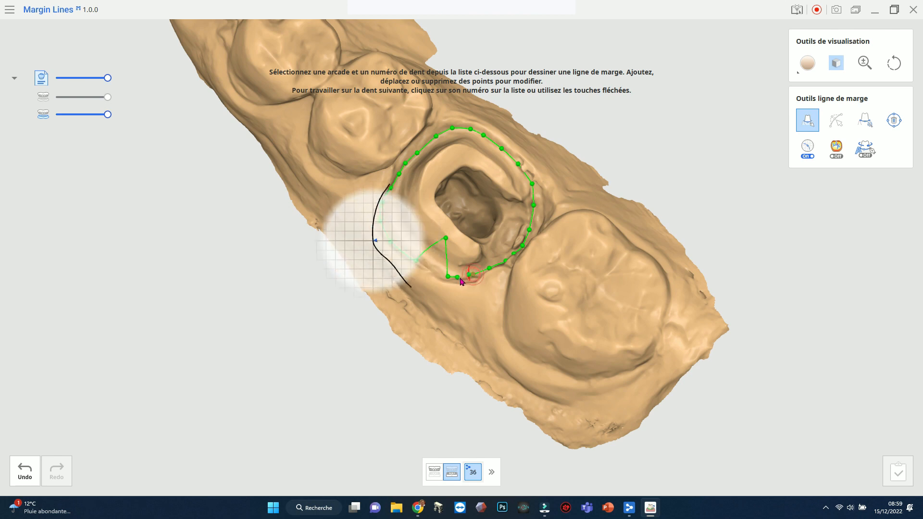
left_click(458, 277)
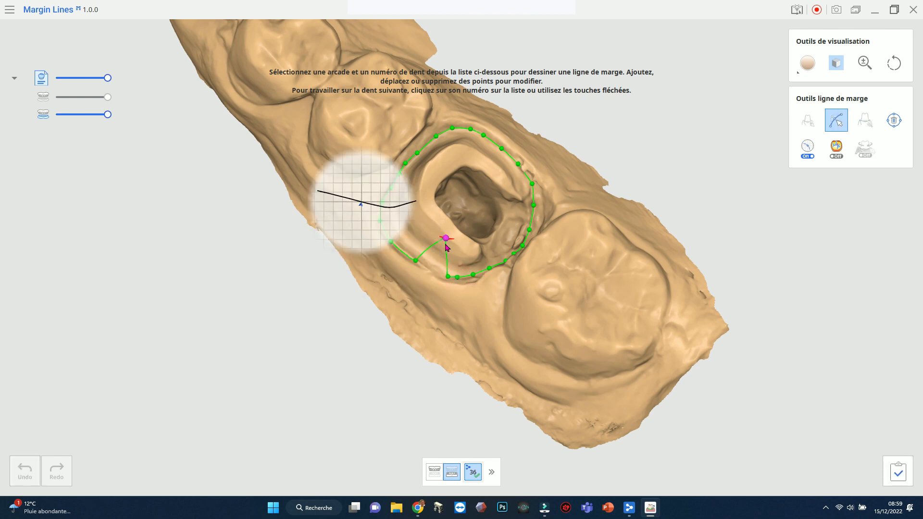
- Correct the misplaced inner point on the buccal side of tooth 36's closed margin line
right_click(445, 244)
right_click_drag(445, 247, 483, 274)
right_click_drag(349, 282, 335, 300)
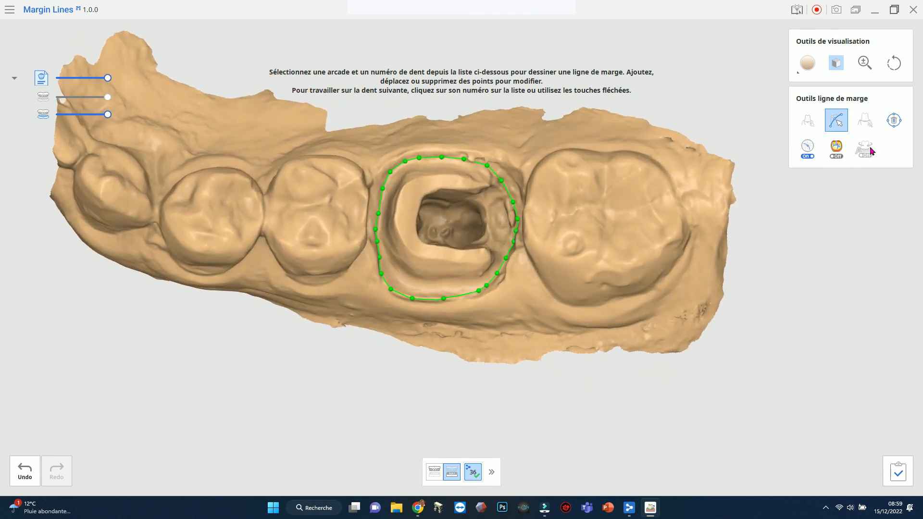
- Delete the manually drawn margin line and generate tooth 36's margin line automatically from one point on the preparation edge
left_click(893, 119)
left_click(865, 120)
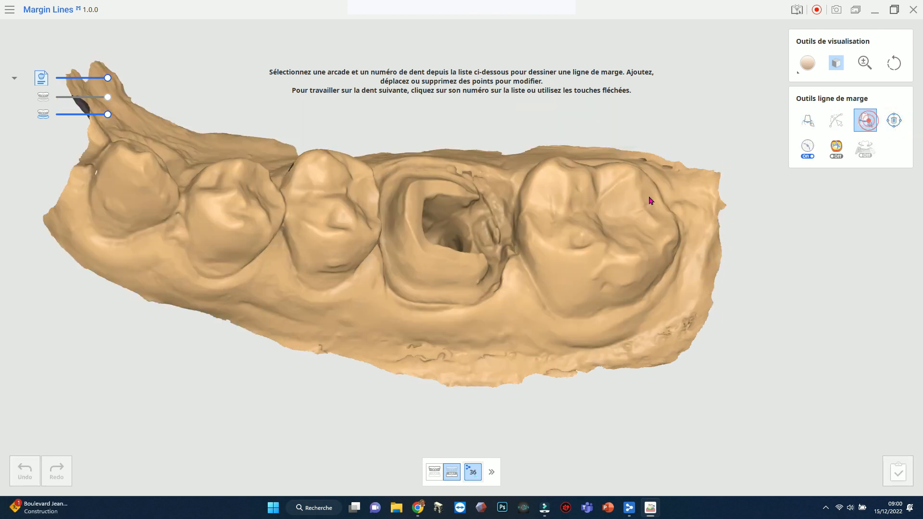
left_click(498, 270)
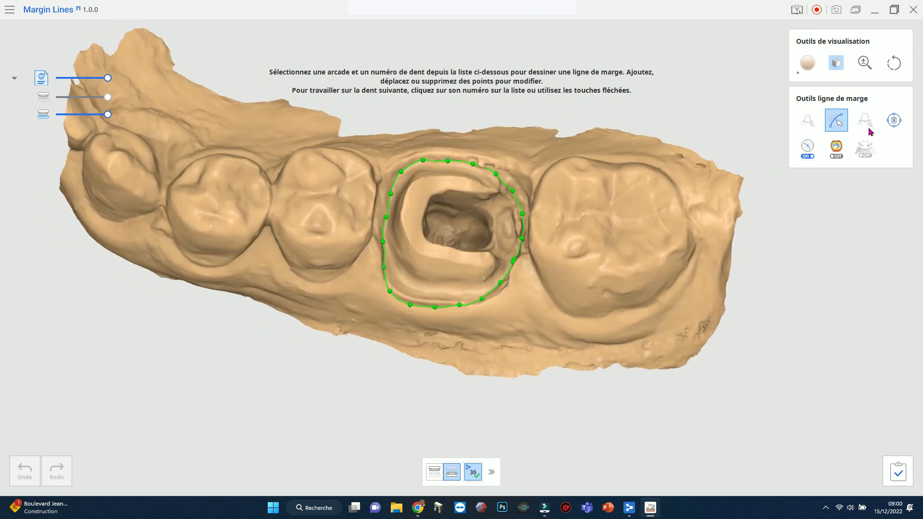
- Fine-tune the automatic margin line's control points along the buccal edge of tooth 36's preparation
left_click_drag(460, 305, 391, 290)
right_click_drag(436, 264, 473, 272)
left_click_drag(457, 297, 433, 302)
right_click_drag(338, 307, 298, 256)
- Display the mandible with its scanned texture and save the finished margin line to the case in Medit Link
left_click(804, 66)
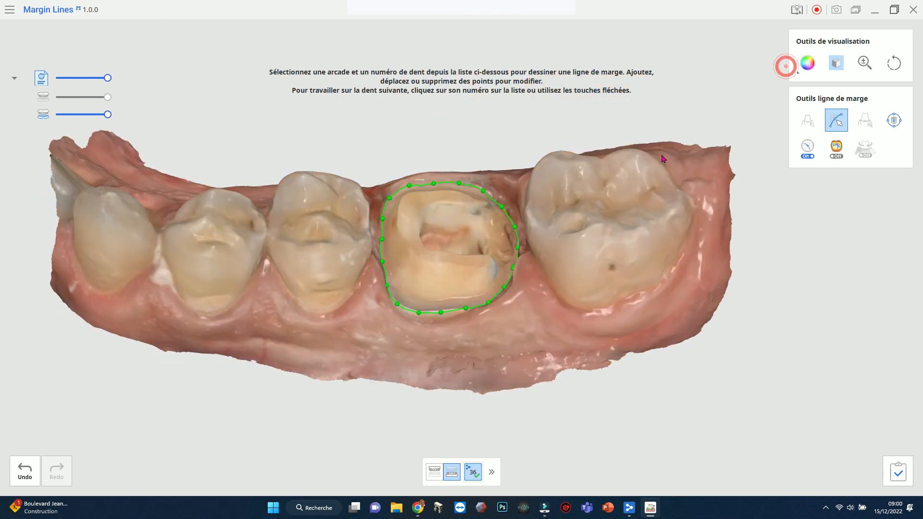
right_click_drag(541, 185, 527, 243)
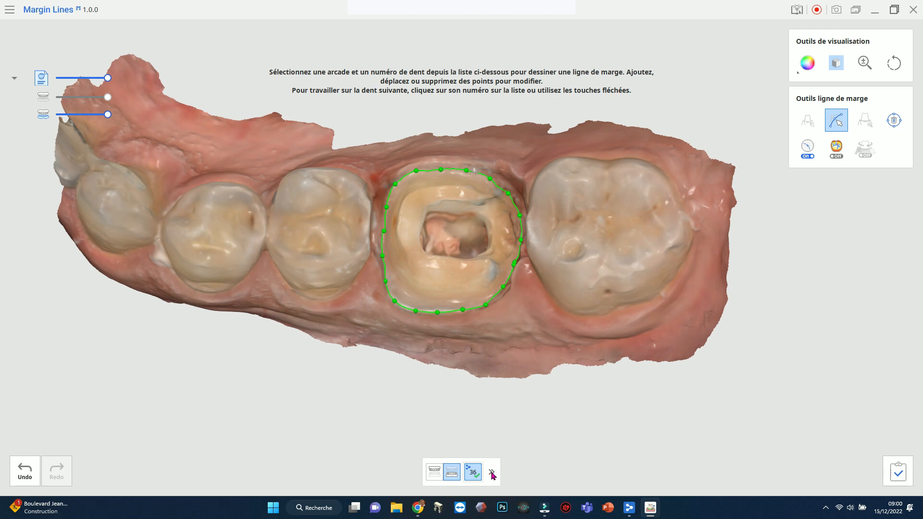
left_click(898, 466)
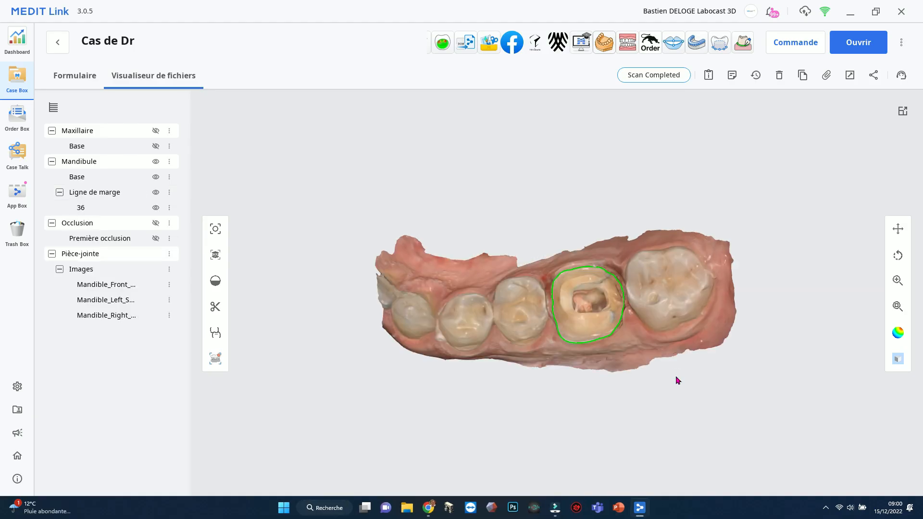
right_click_drag(612, 358, 413, 311)
mouse_move(560, 319)
right_mouse_down()
mouse_move(552, 366)
mouse_move(565, 197)
mouse_move(563, 337)
right_mouse_up()
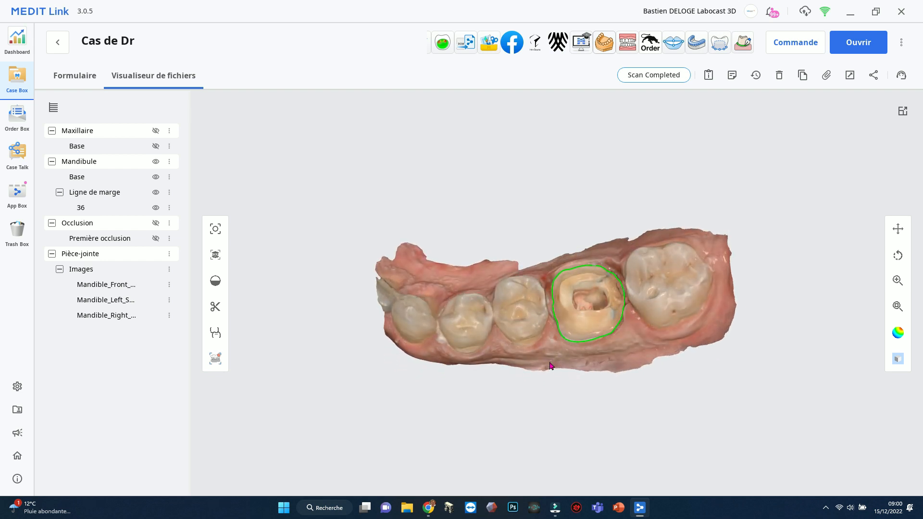